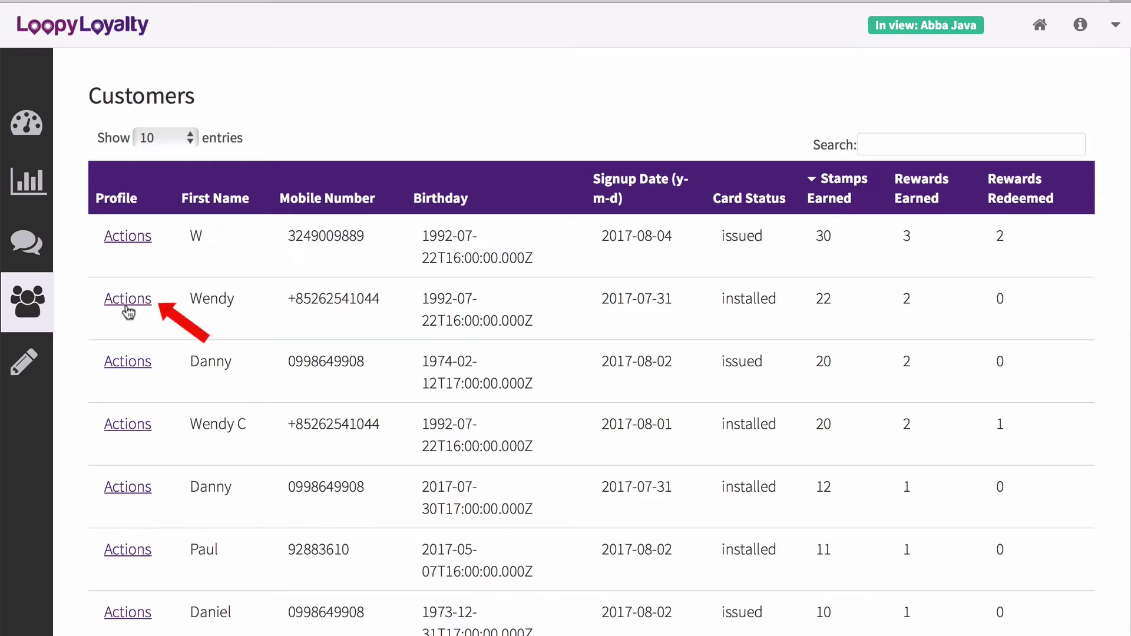
# Open Wendy's customer profile from the customer list via the Actions link.
pyautogui.click(128, 301)
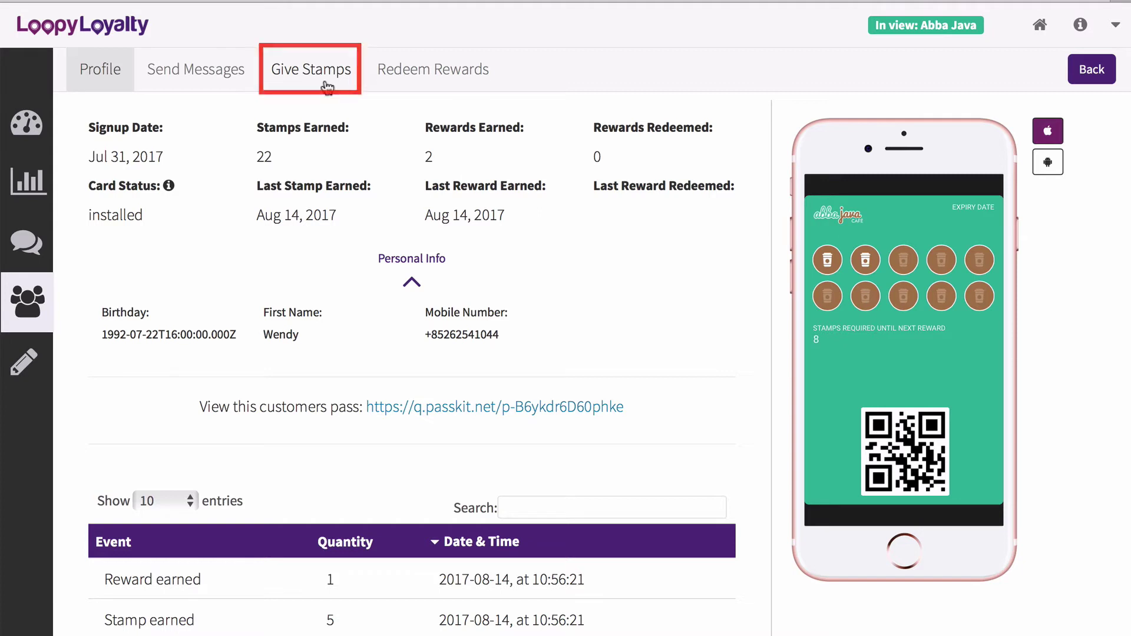
# Give Wendy 3 stamps remotely, raising her stamps earned from 22 to 25.
pyautogui.click(311, 72)
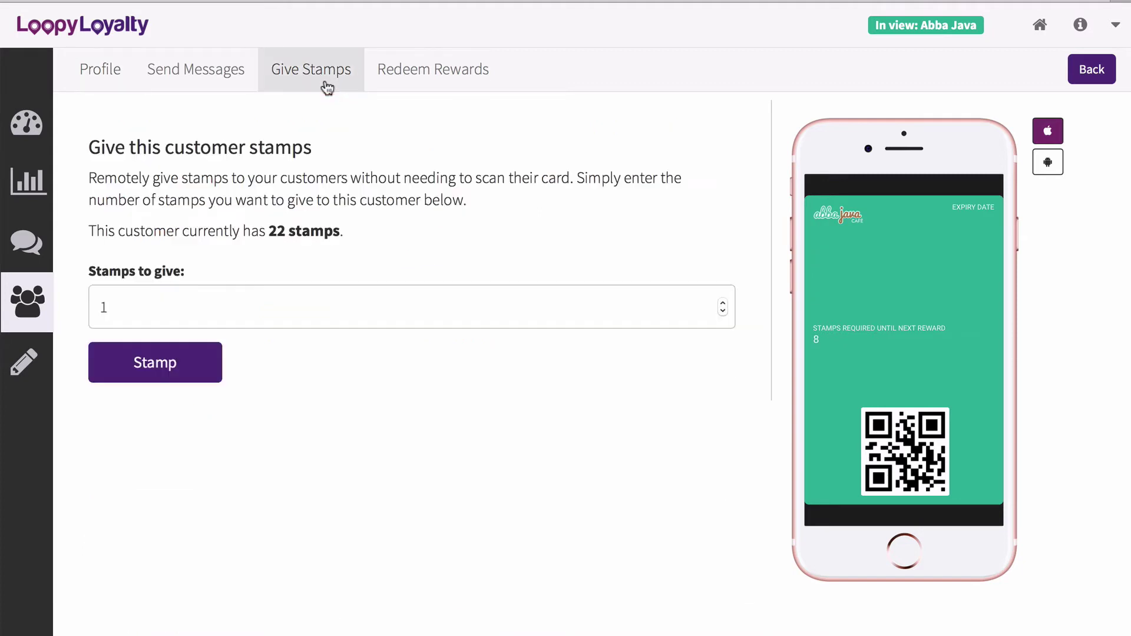
pyautogui.doubleClick(150, 305)
pyautogui.write('3')
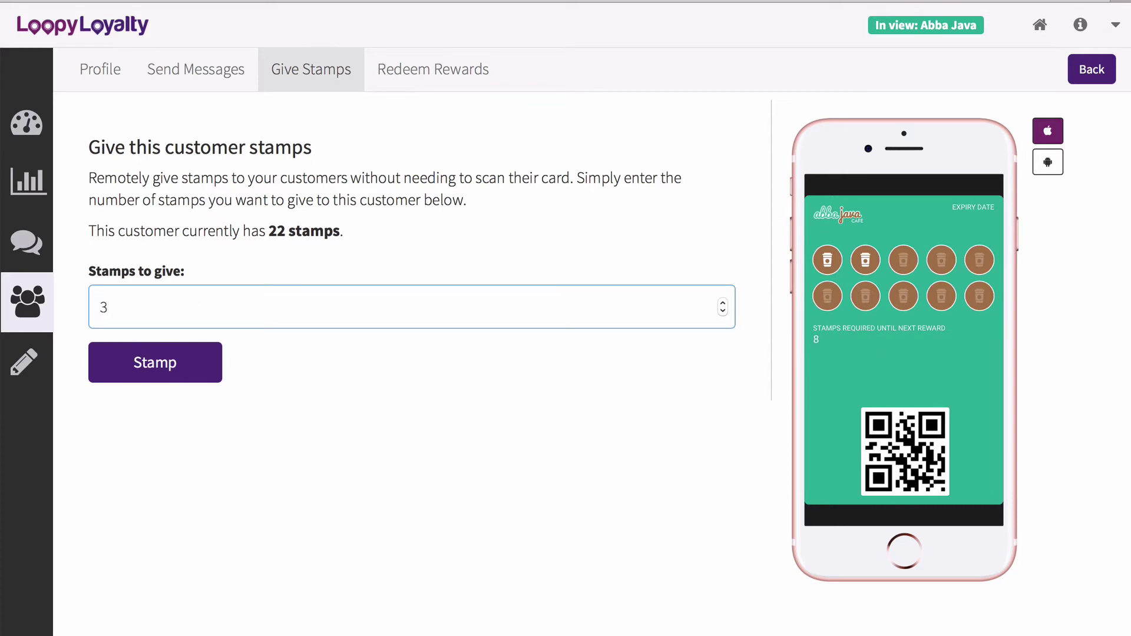
pyautogui.click(173, 387)
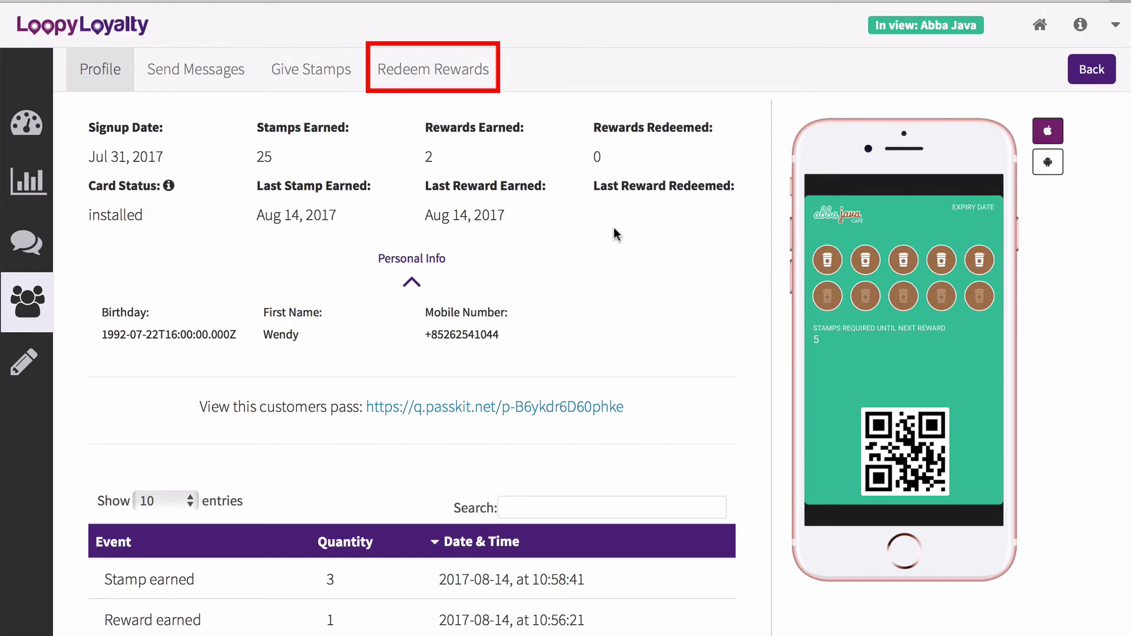
# Bring up the reward redemption form to give Wendy 1 Coffee reward.
pyautogui.click(435, 73)
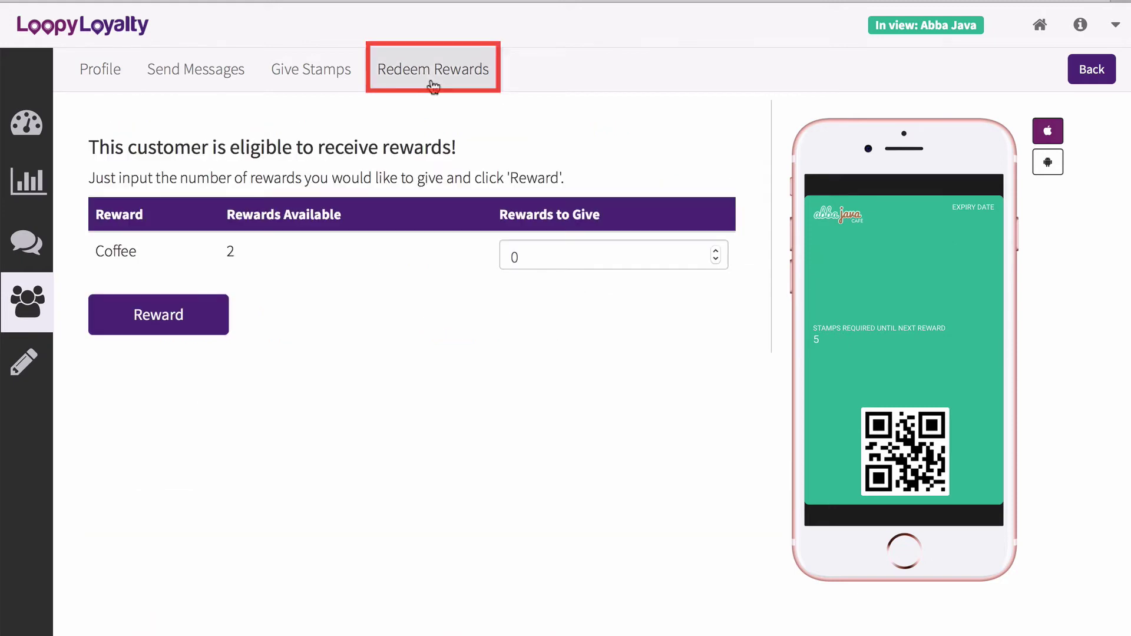